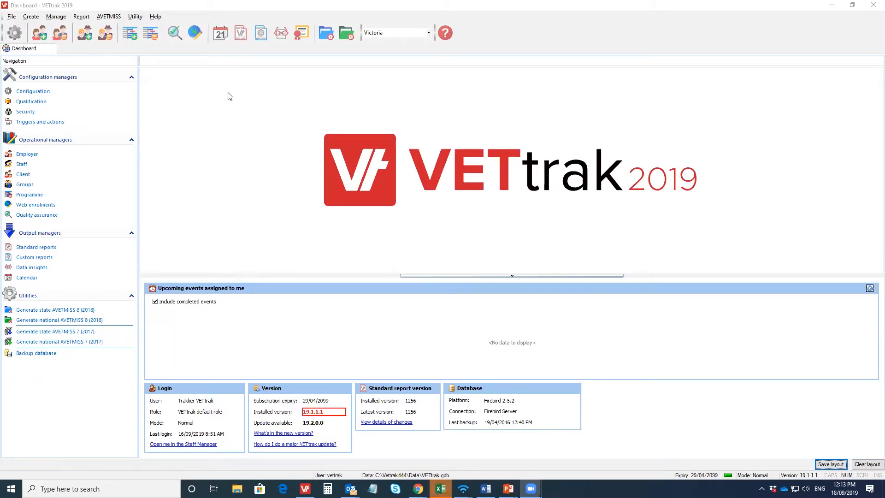
Step: Open the configuration manager and expand the payment plan providers
click(56, 17)
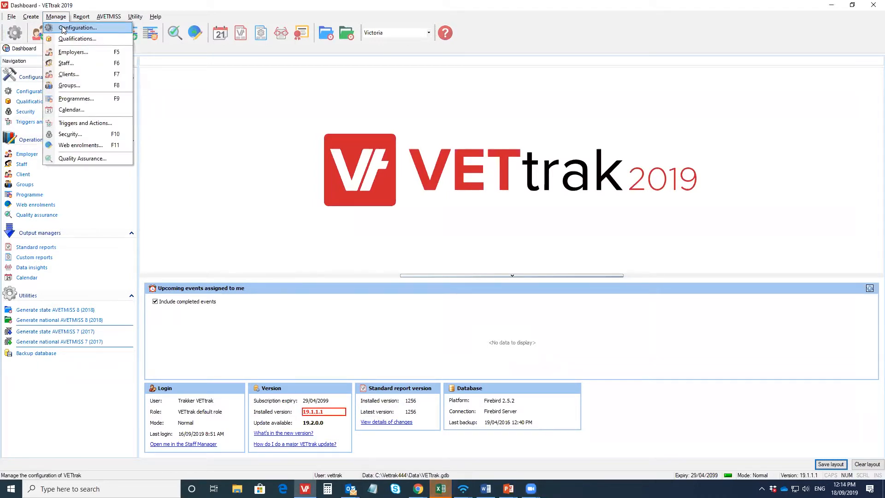
click(64, 29)
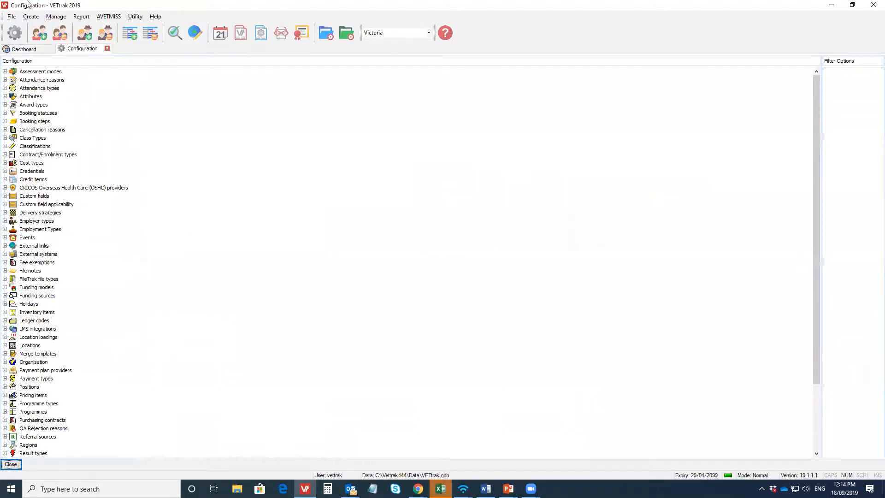
click(4, 370)
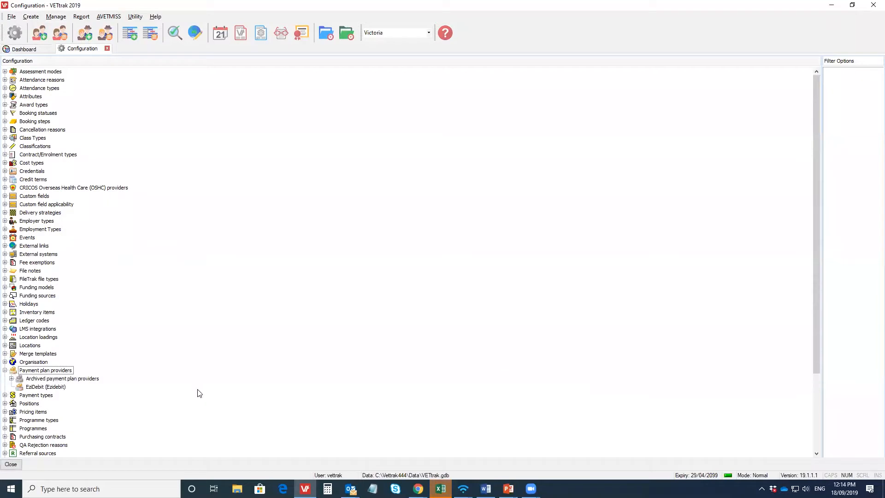
right_click(50, 371)
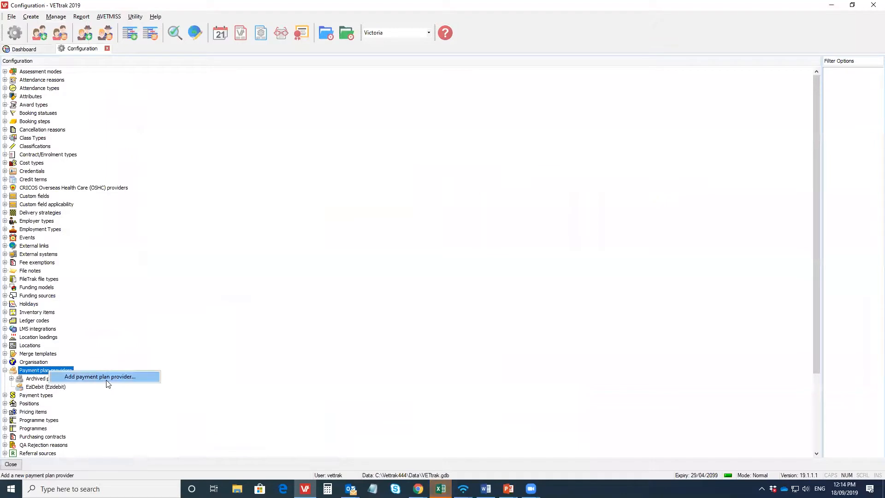
click(66, 378)
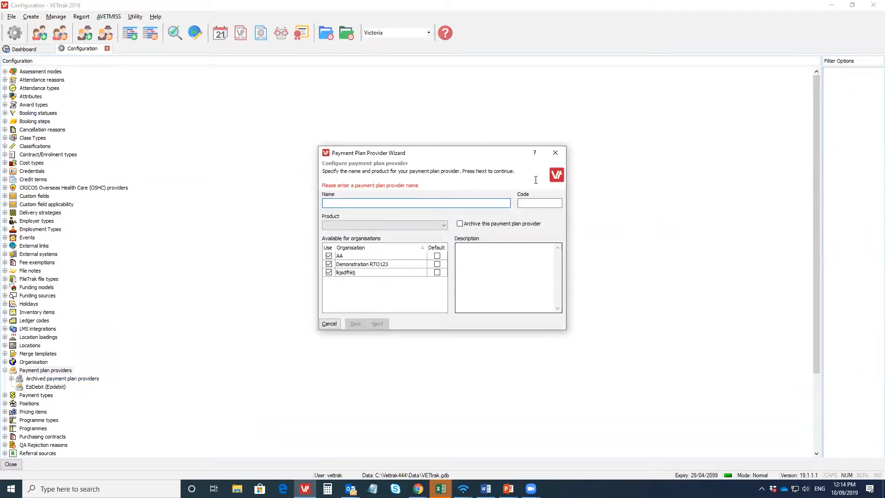
click(555, 152)
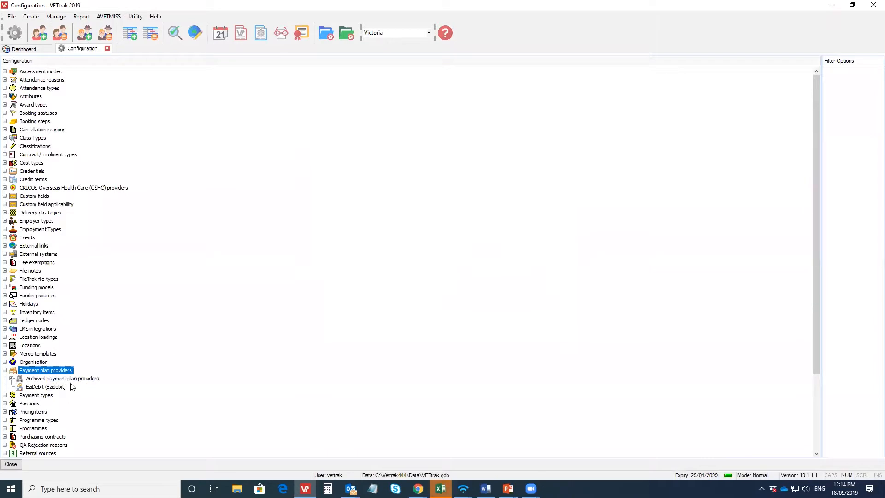
Step: Open the EziDebit payment plan provider for editing and go to its API connection details
right_click(61, 386)
click(109, 392)
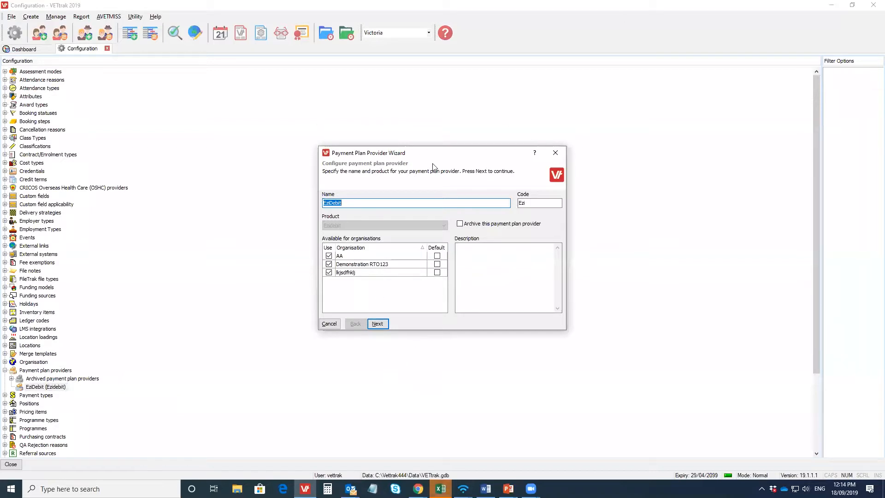
click(378, 324)
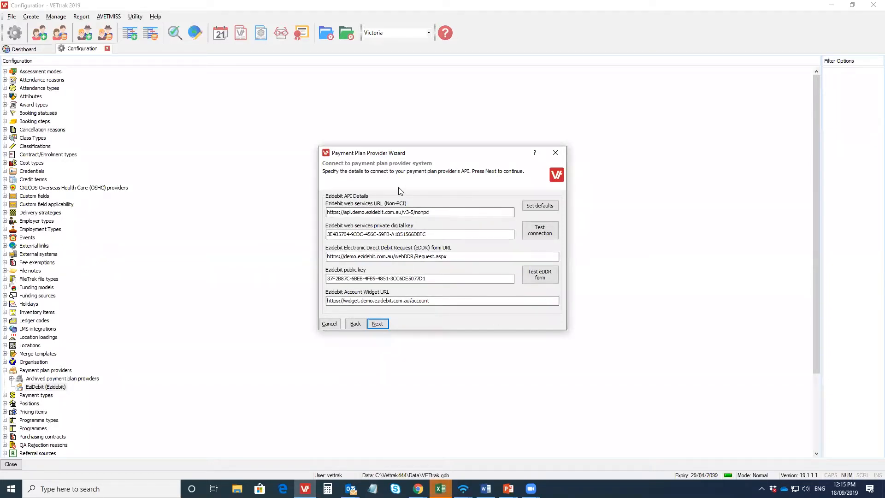
Step: Test the Ezidebit web services connection and the eDDR form, and put the opened Direct Debit Request page out of view
click(553, 229)
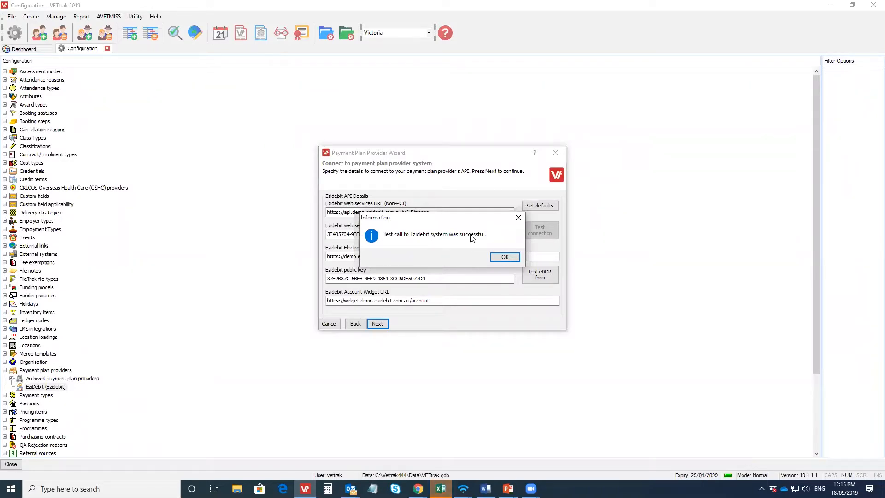
click(506, 258)
click(526, 276)
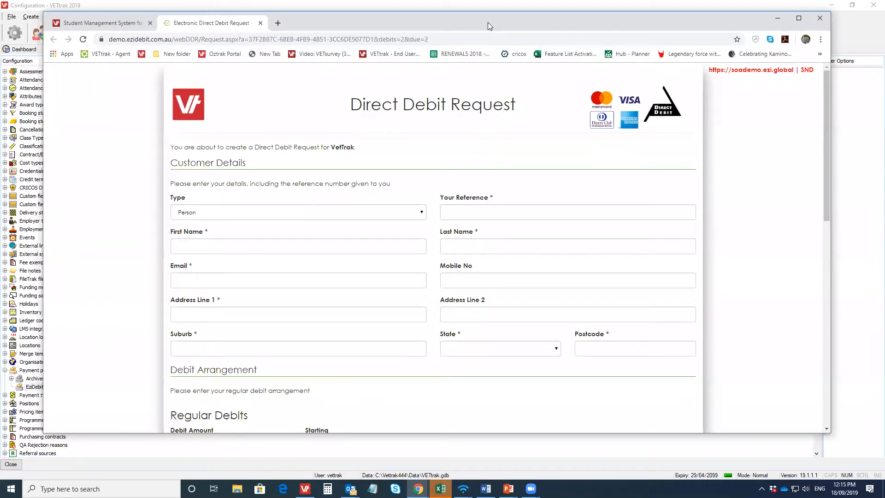
drag(488, 24, 0, 28)
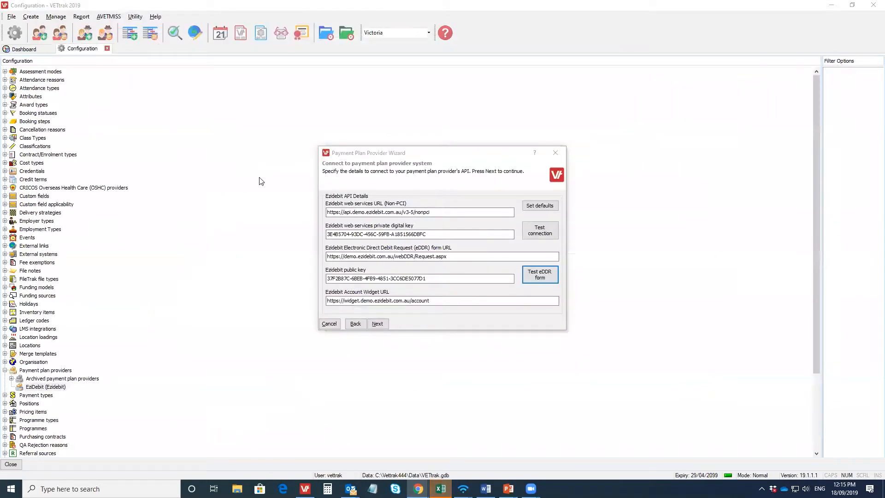
Step: Go to the provider's payment plan settings and look over the available default instalment frequencies
click(377, 324)
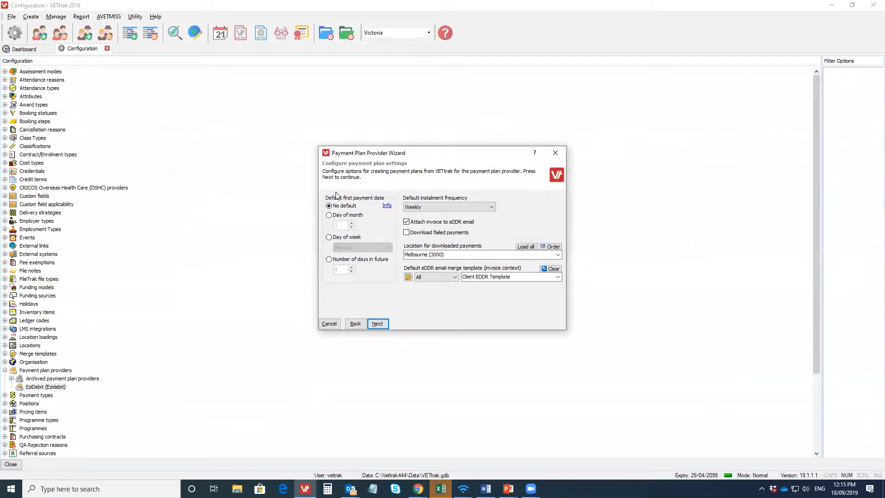
click(492, 208)
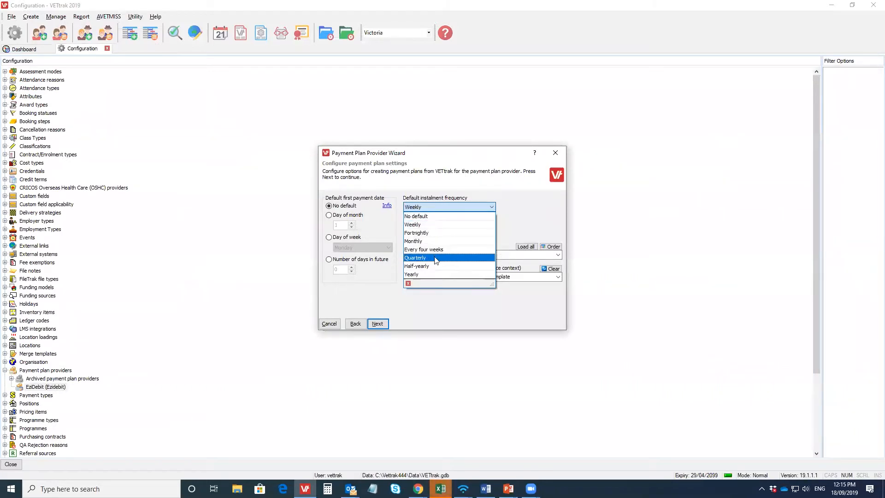
click(526, 212)
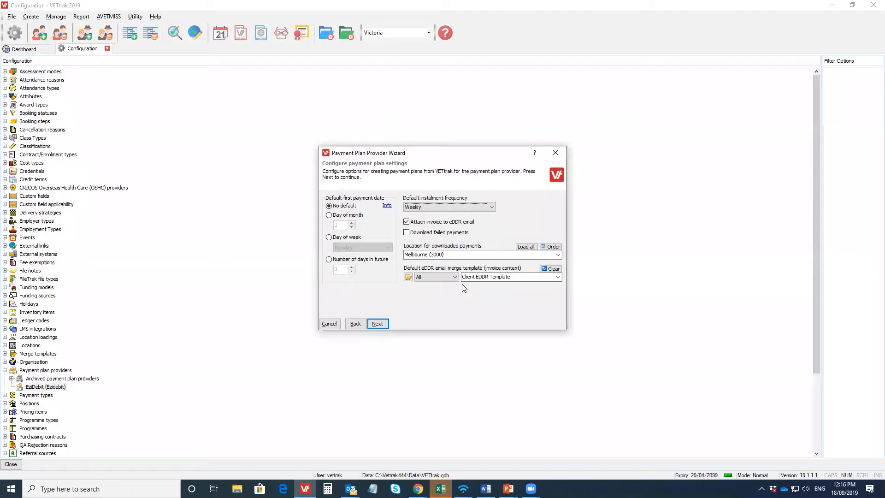
Step: Map the provider's credit card payment type to the VETtrak type Credit card and save the EziDebit provider
click(377, 324)
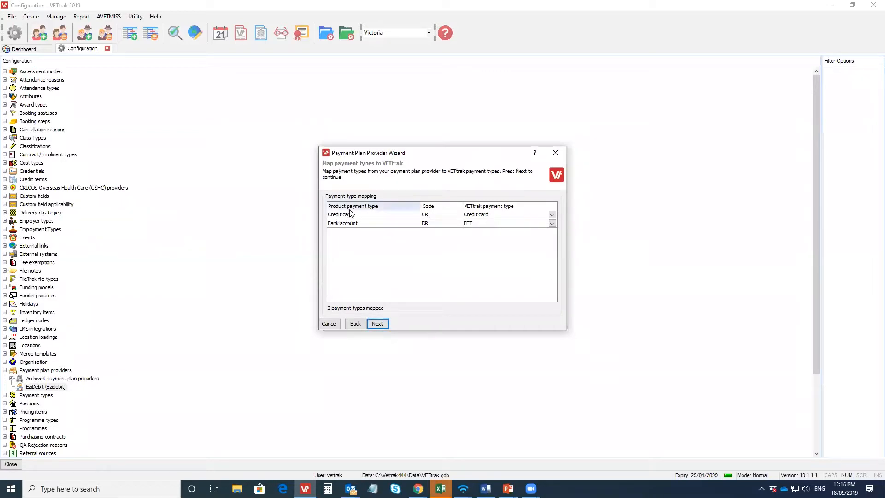
click(552, 215)
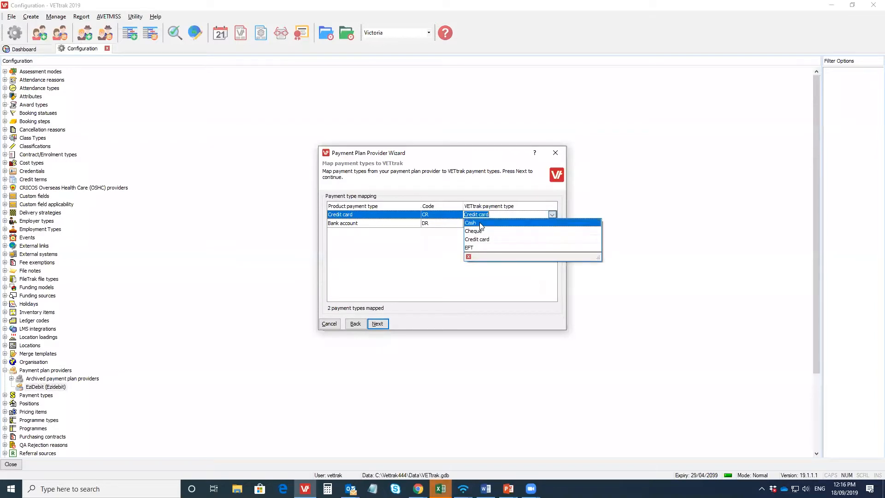
click(485, 239)
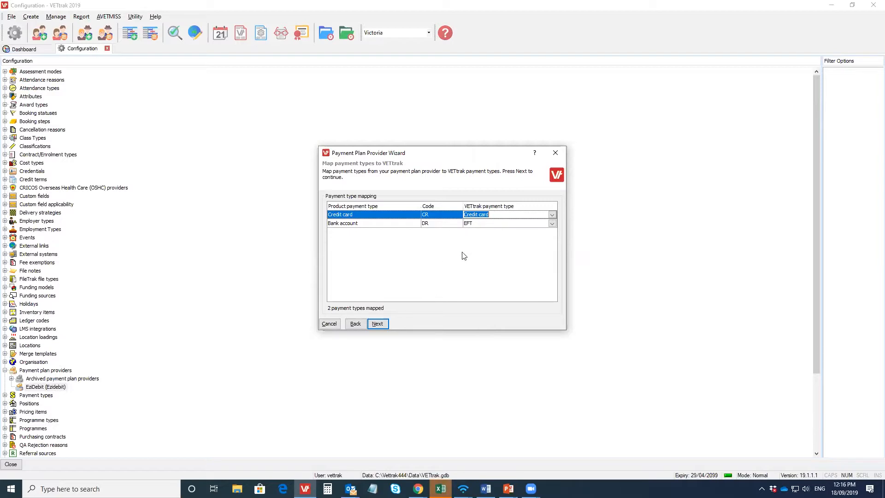
click(378, 324)
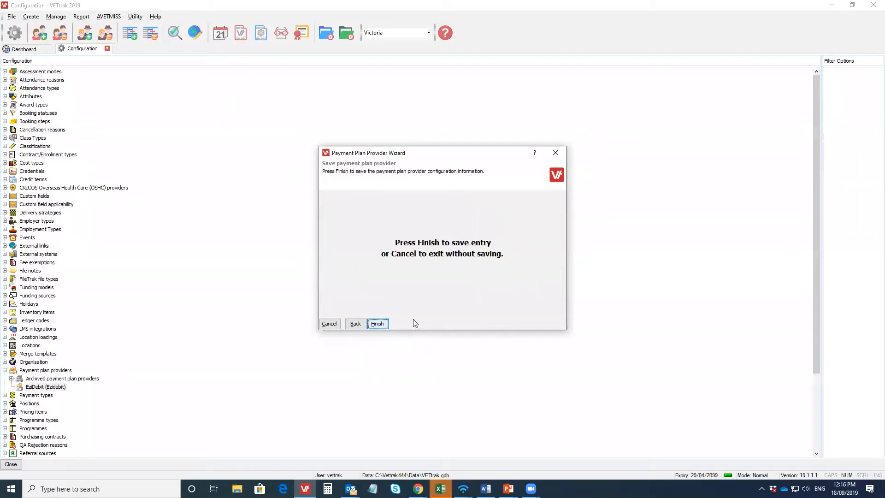
click(379, 324)
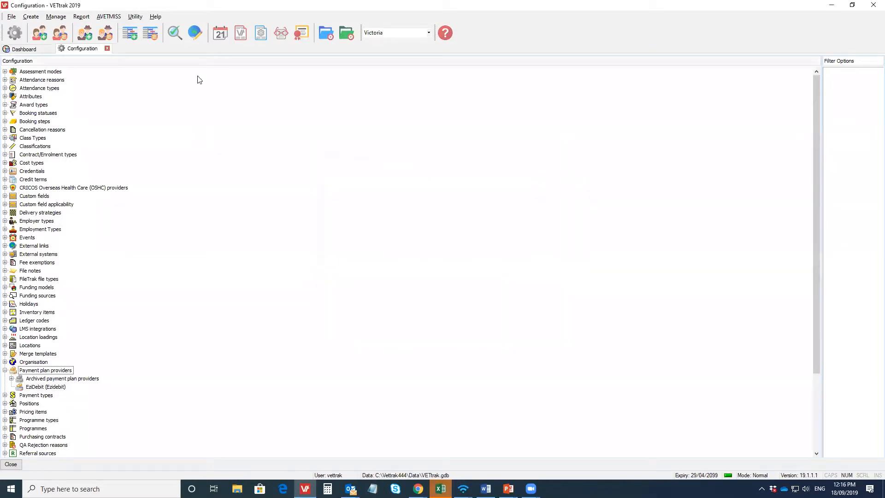
Step: Open the programme manager and expand the enrolments of the Fibreglassing occurrence "beans"
click(150, 37)
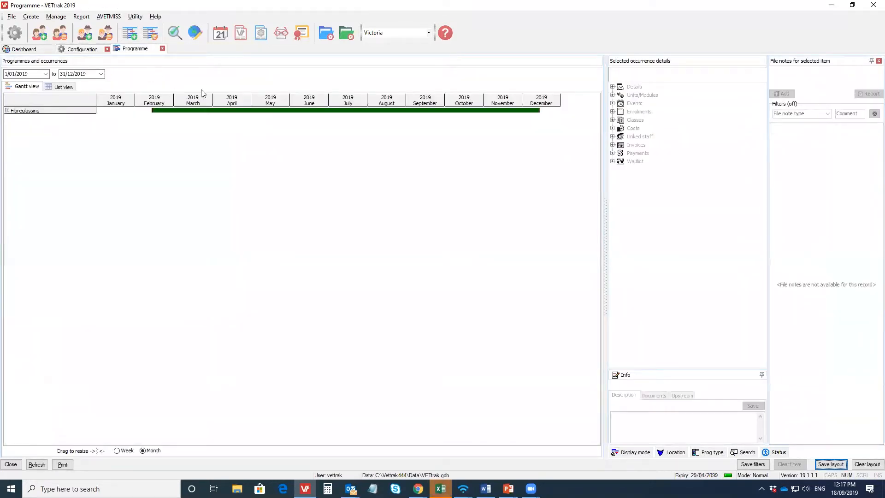
click(7, 110)
click(65, 118)
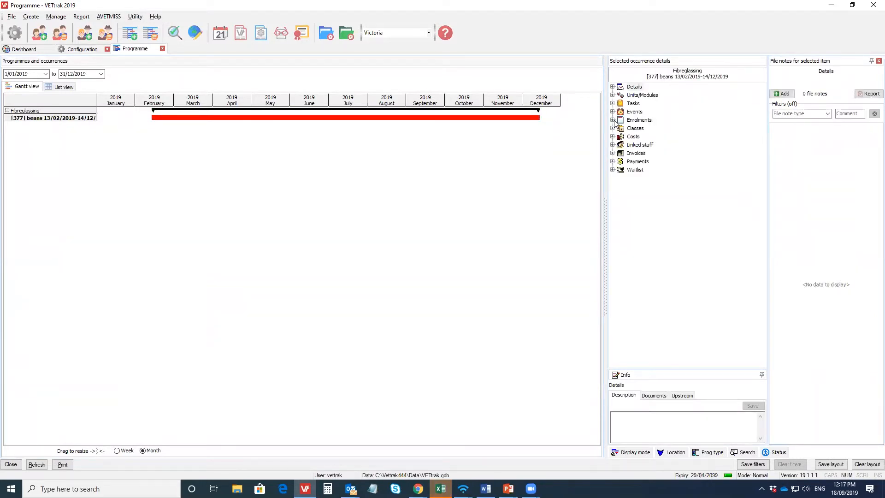
click(612, 120)
Step: Start enrolling clients in the occurrence, load the client list and choose the existing client to enrol
right_click(640, 120)
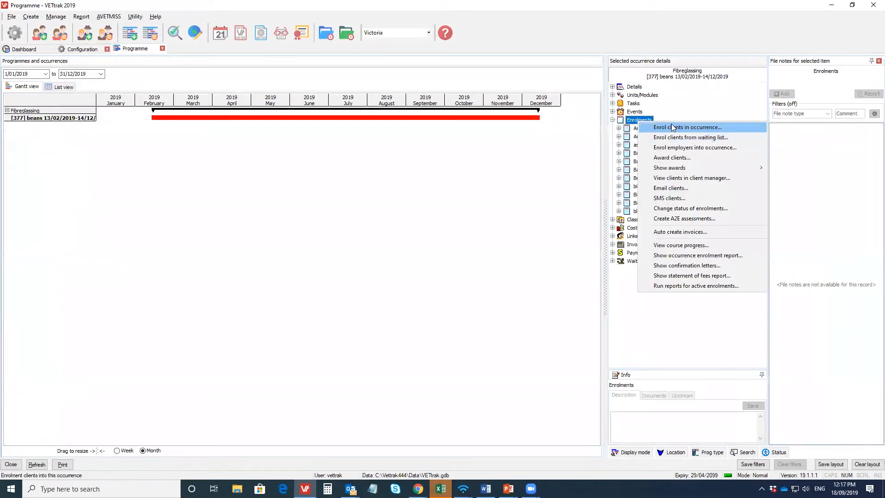
click(672, 126)
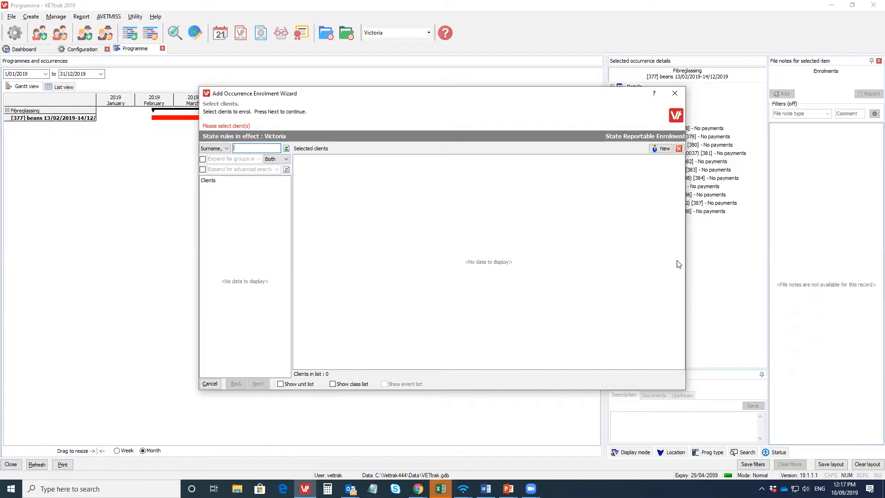
click(286, 148)
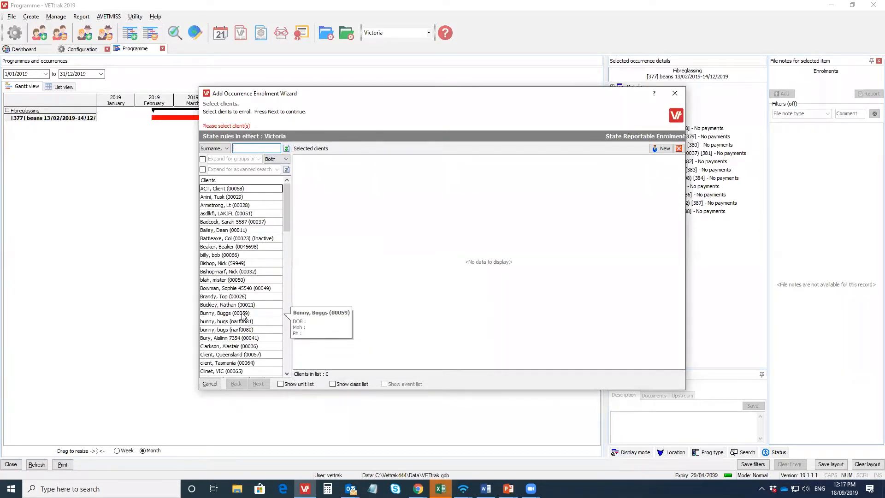
click(225, 313)
double_click(226, 314)
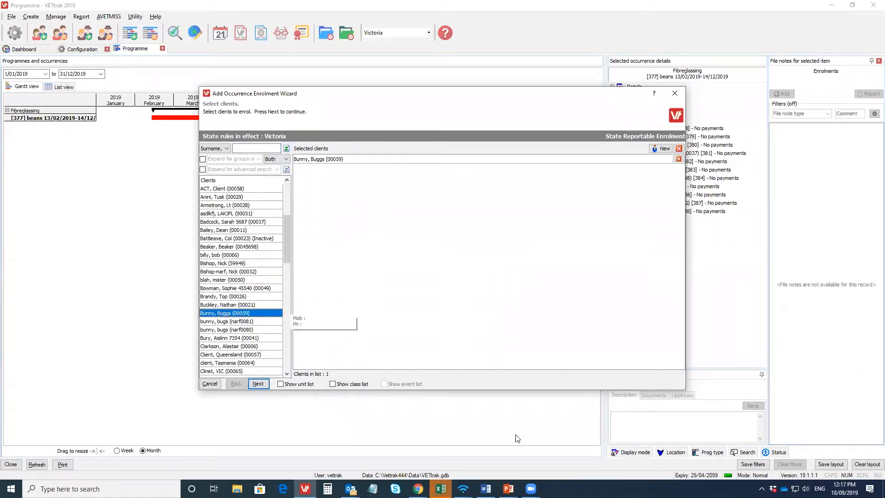
click(265, 387)
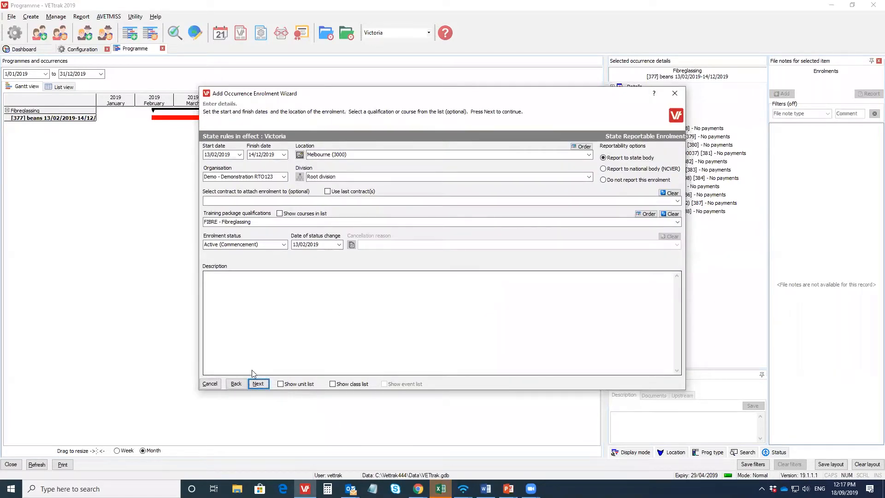
Step: Accept the enrolment details, use Internal delivery as the delivery mode, accept the unit tuition fees and save the enrolment
click(258, 383)
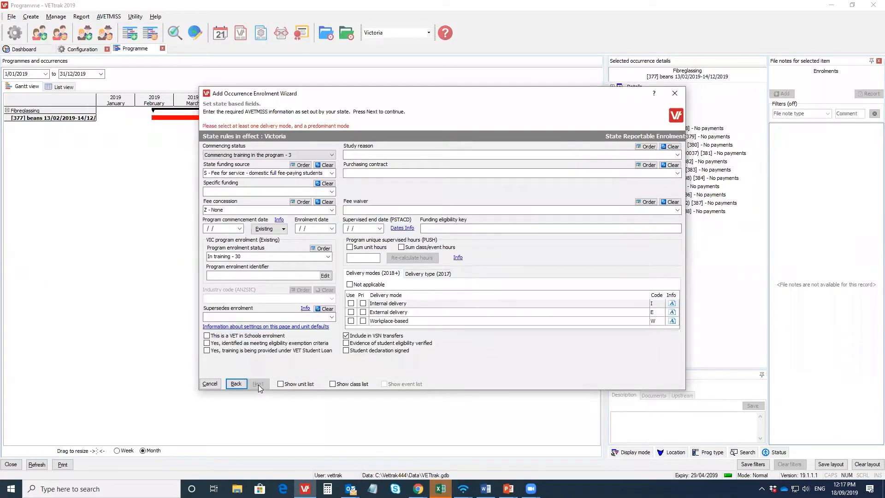
click(352, 303)
click(258, 384)
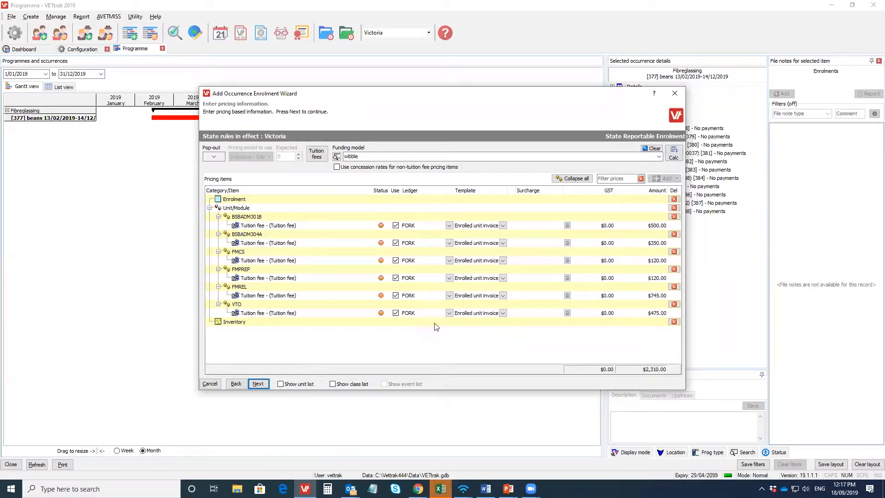
click(263, 387)
click(262, 386)
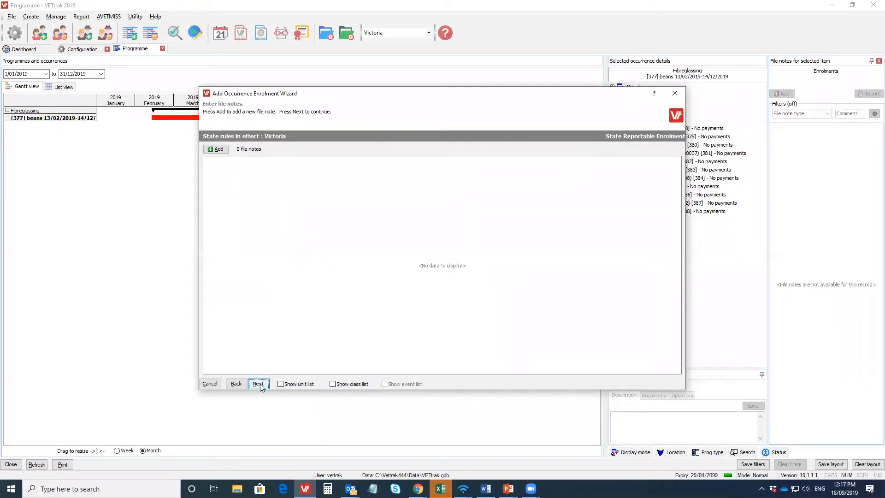
click(260, 386)
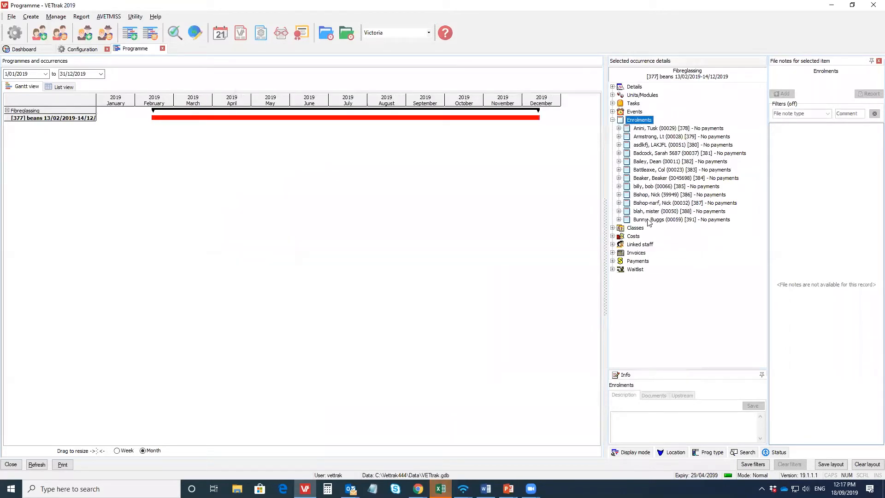
Step: Create an invoice for the newly enrolled client's enrolment in the "beans" occurrence, keeping the tuition fee items, and save it without printing
click(648, 220)
click(619, 220)
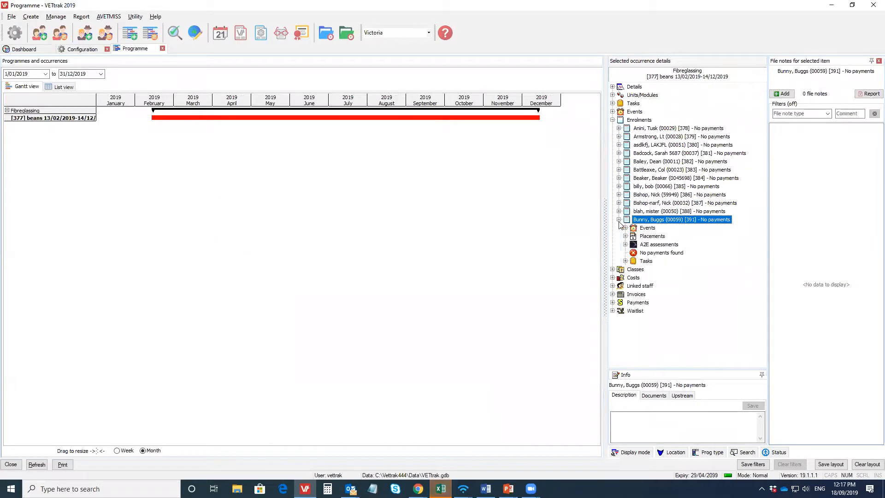
right_click(655, 222)
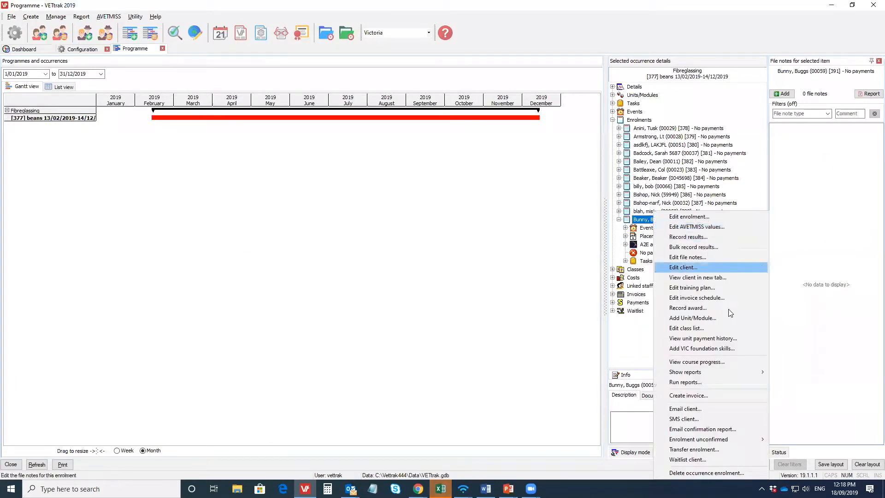
click(718, 395)
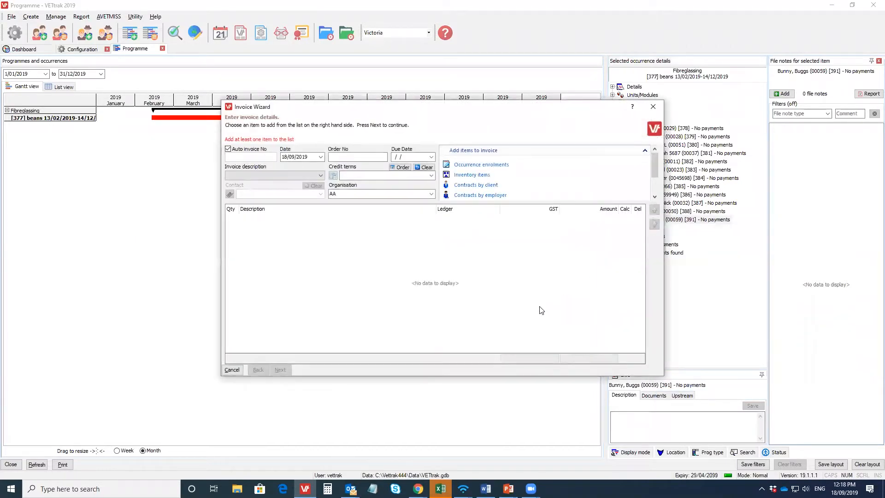
click(293, 279)
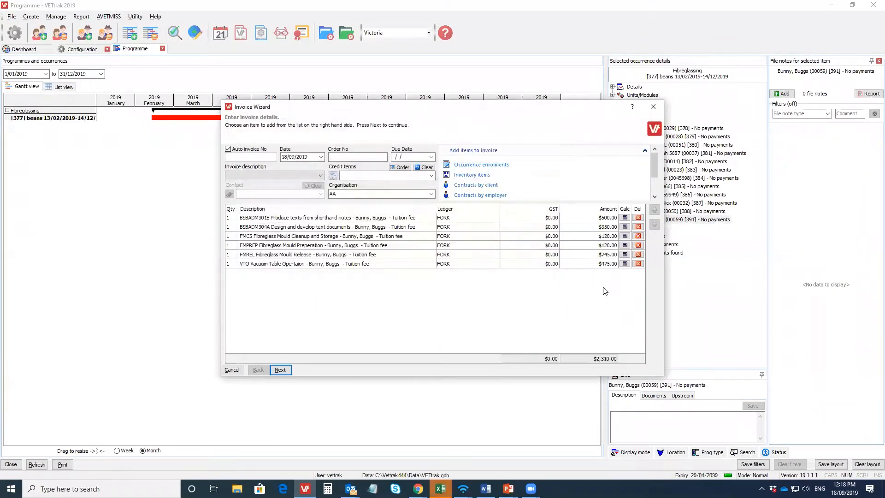
click(280, 370)
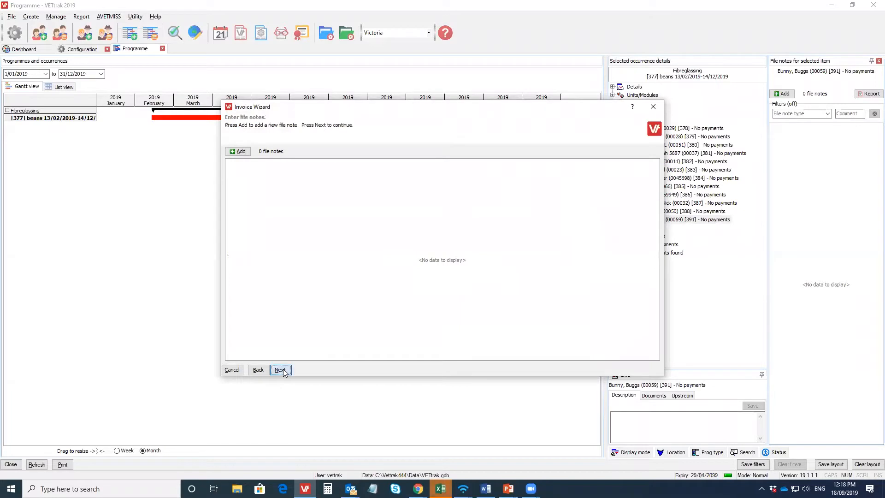
click(282, 371)
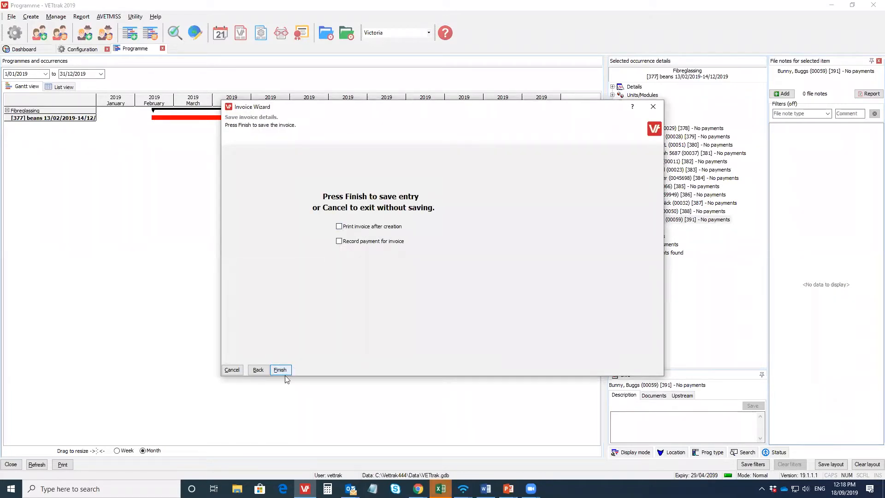
click(280, 371)
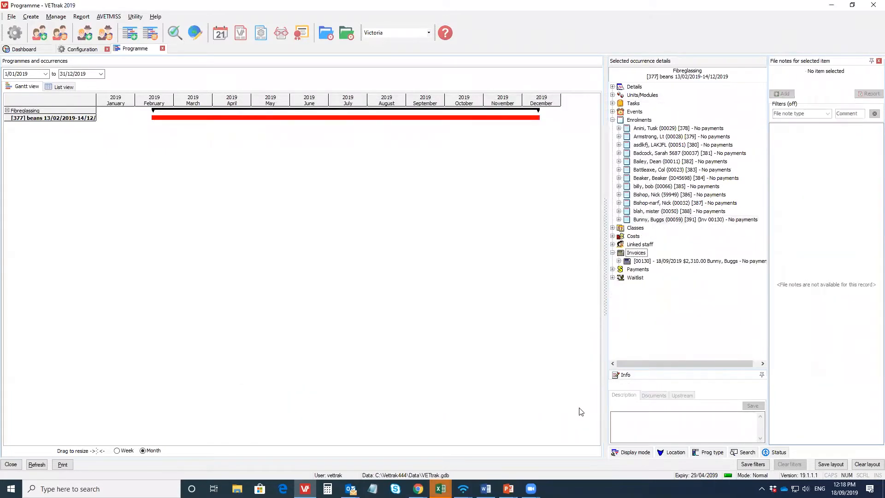
Step: Expand the new invoice in the occurrence details and widen the details area so the full invoice line fits
click(619, 261)
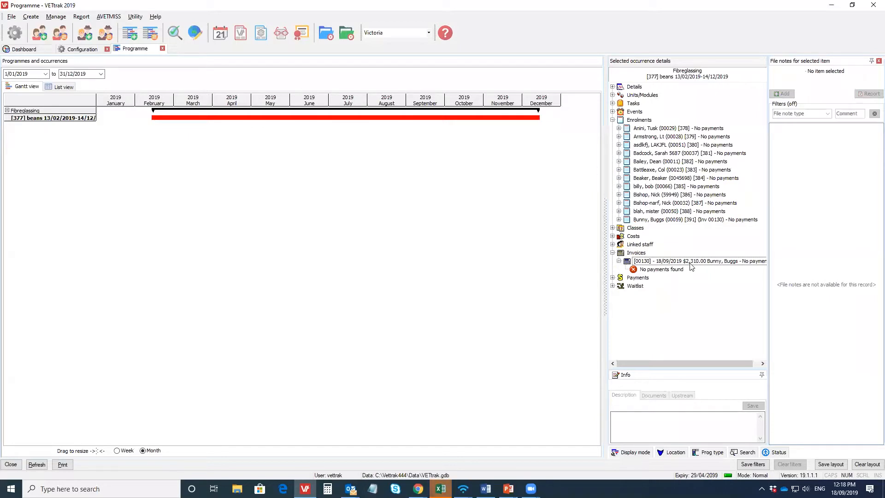
drag(606, 259, 872, 261)
click(882, 262)
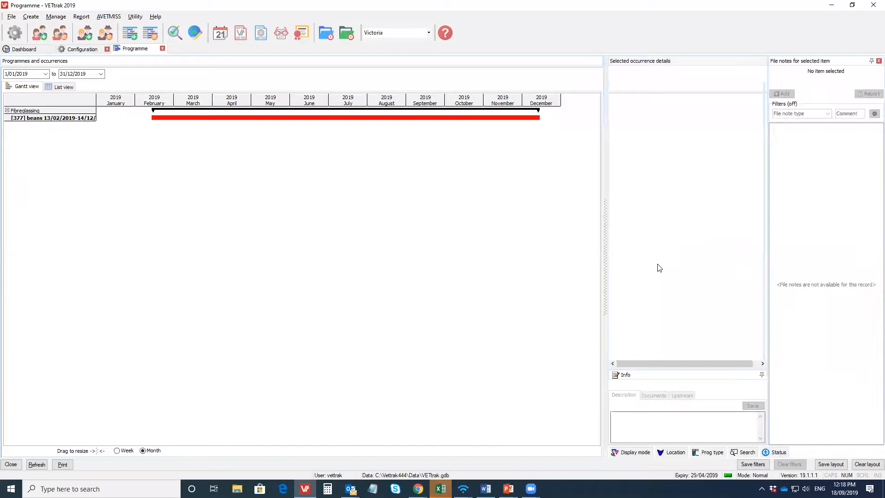
drag(606, 276, 497, 272)
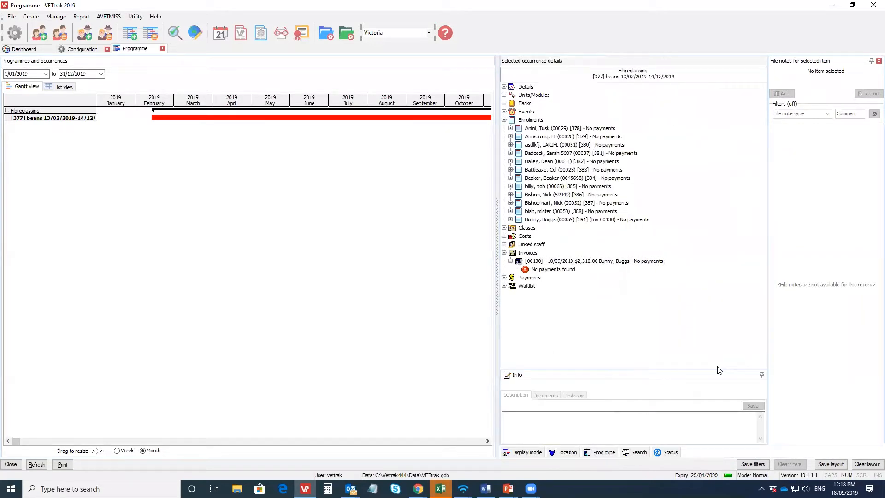
Step: Start a payment plan for the new invoice with the provider Ezi - EziDebit (Ezidebit) and the start date 18/09/2019
click(614, 262)
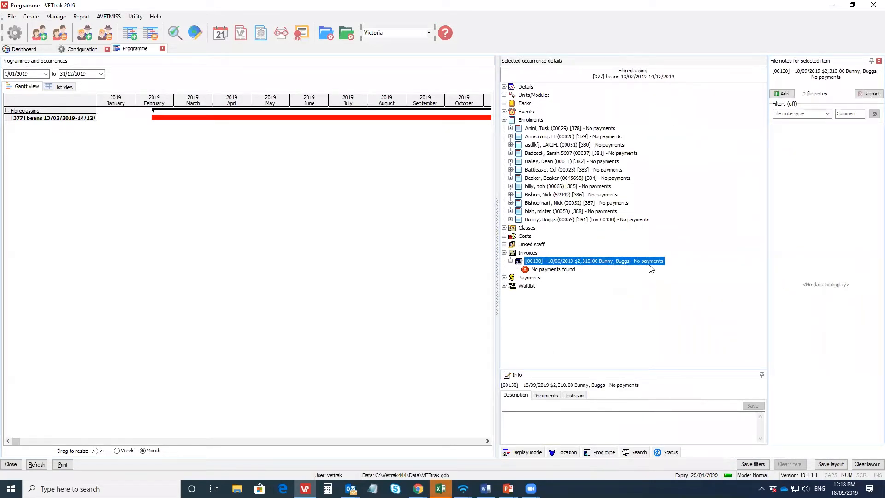
right_click(597, 262)
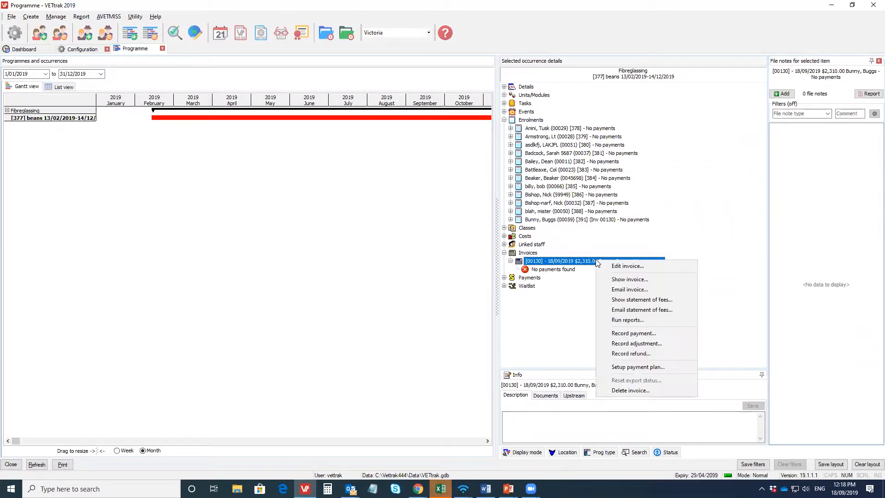
click(645, 367)
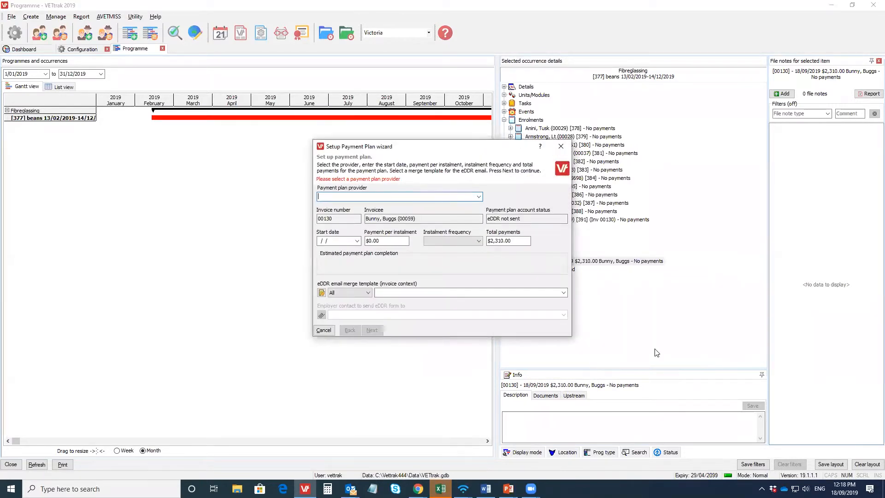
click(479, 197)
click(361, 206)
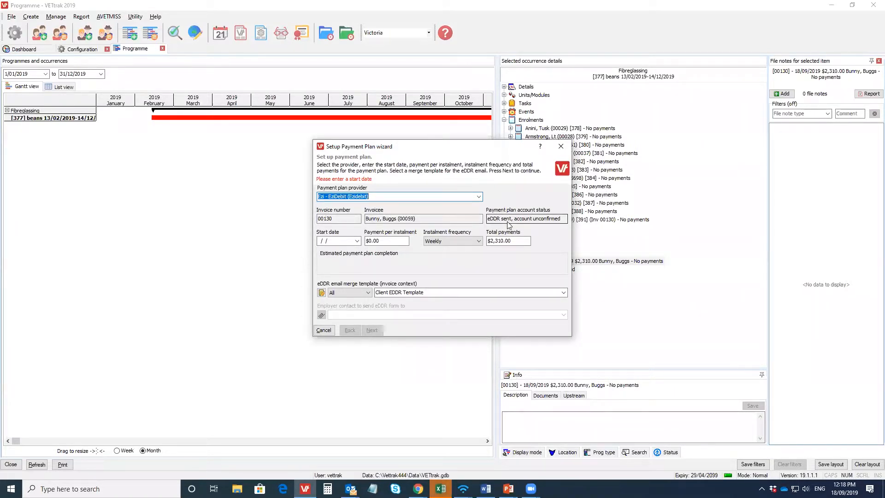
click(357, 241)
click(354, 308)
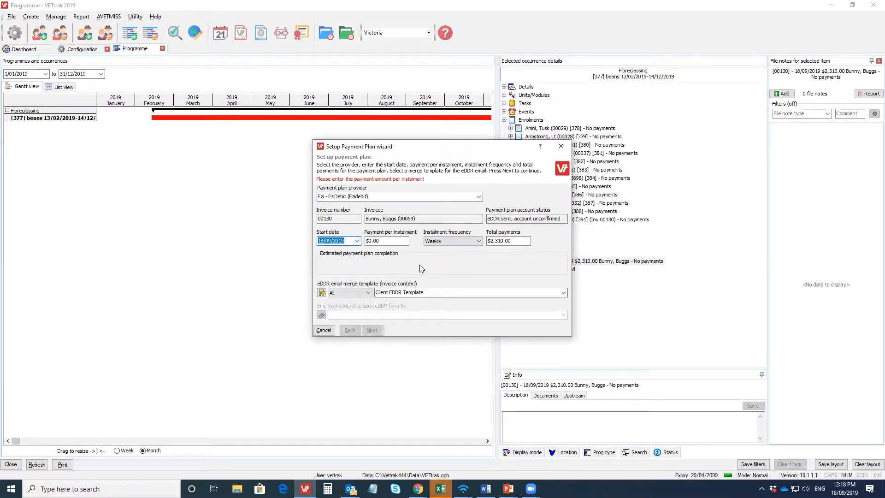
Step: Set the payment per instalment to $100.00 and keep the instalment frequency at Weekly
click(387, 241)
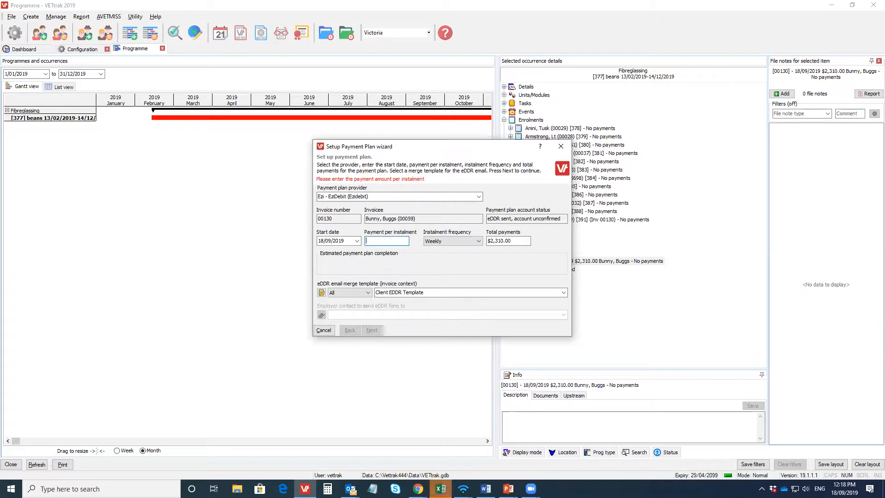
text(100.00)
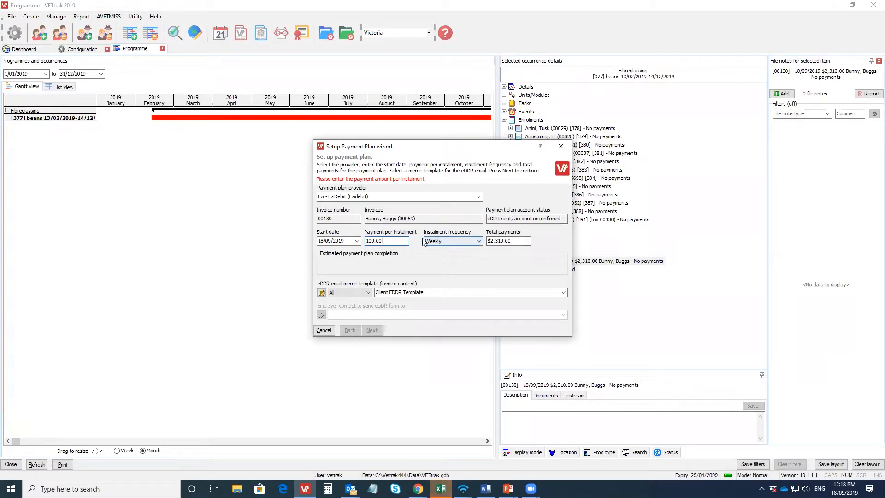
text(.)
click(479, 240)
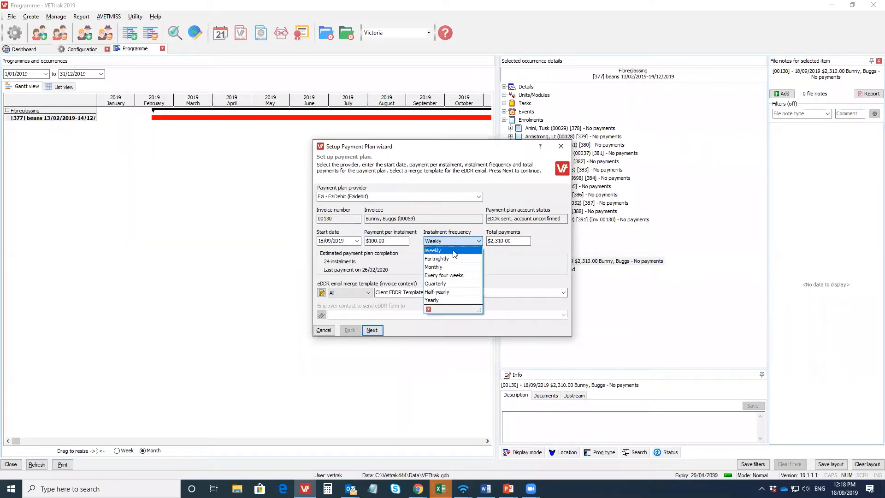
click(498, 254)
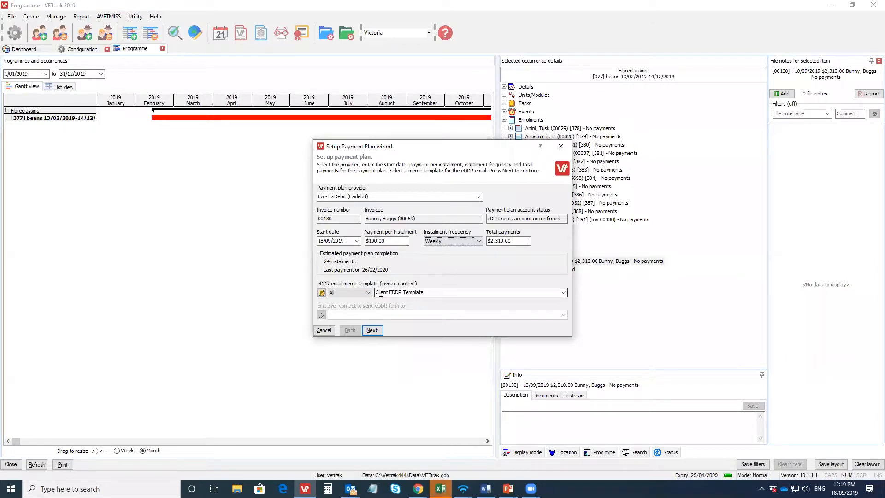
Step: Use Client EDDR Template as the eDDR email template and save the payment plan with emailing of the Ezidebit eDDR form enabled
click(563, 292)
click(438, 302)
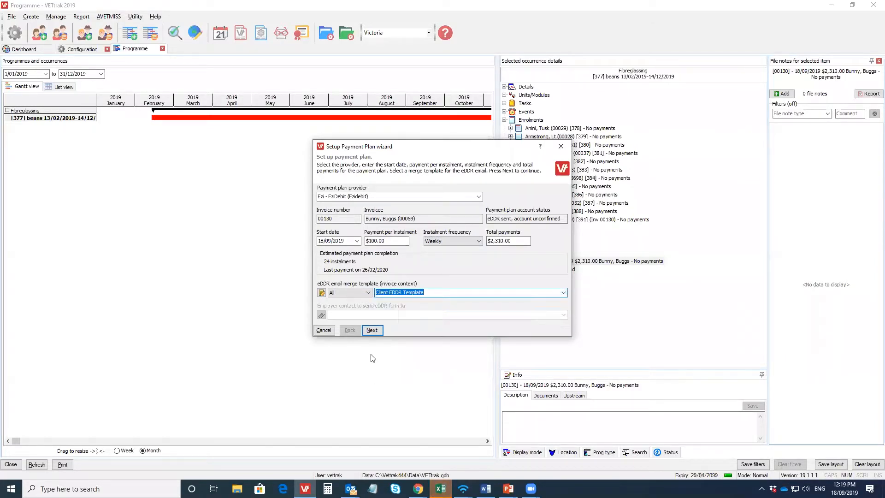
click(372, 330)
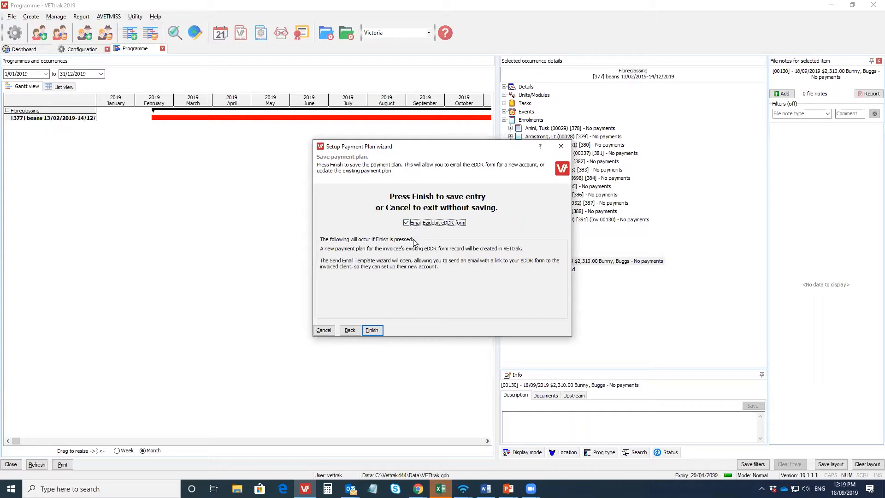
click(372, 330)
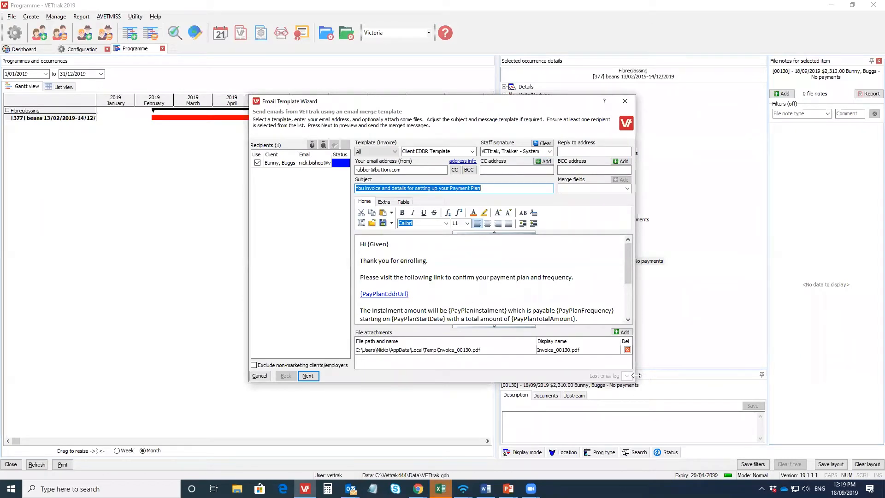
Step: Enlarge the email wizard, check the message and attached invoice PDF, send the email to the client and close the wizard
drag(636, 383, 689, 423)
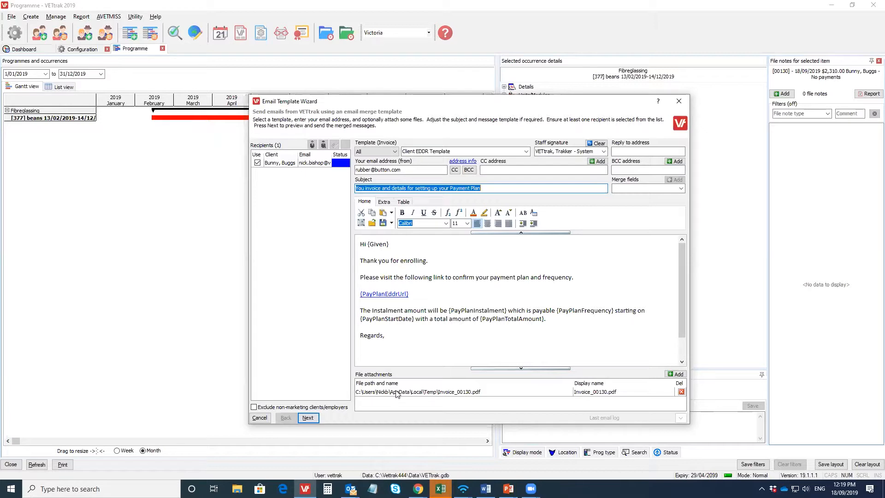
click(608, 391)
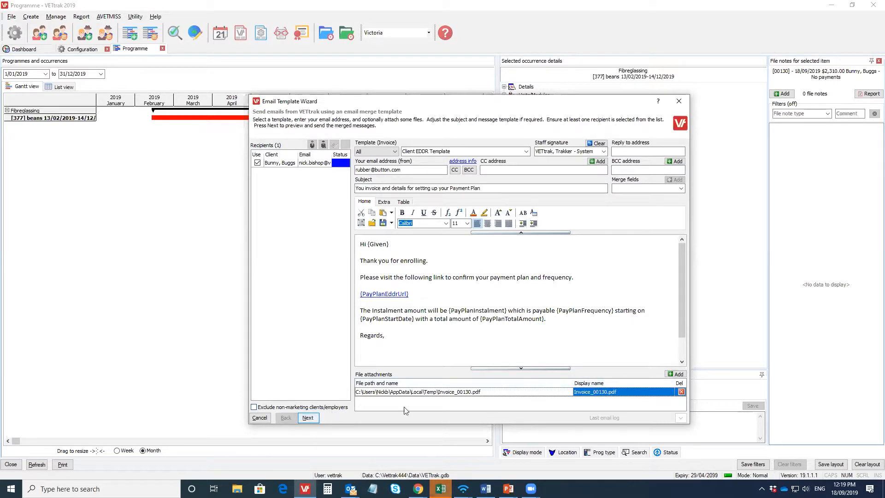
click(307, 418)
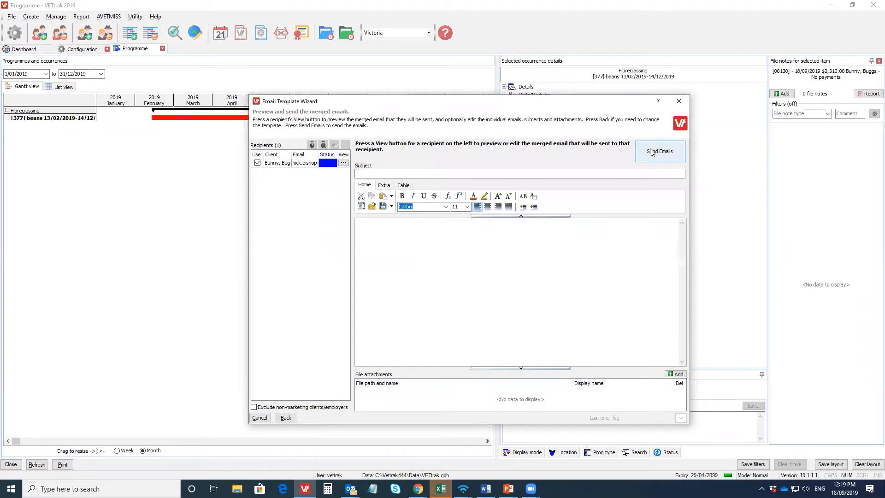
click(652, 152)
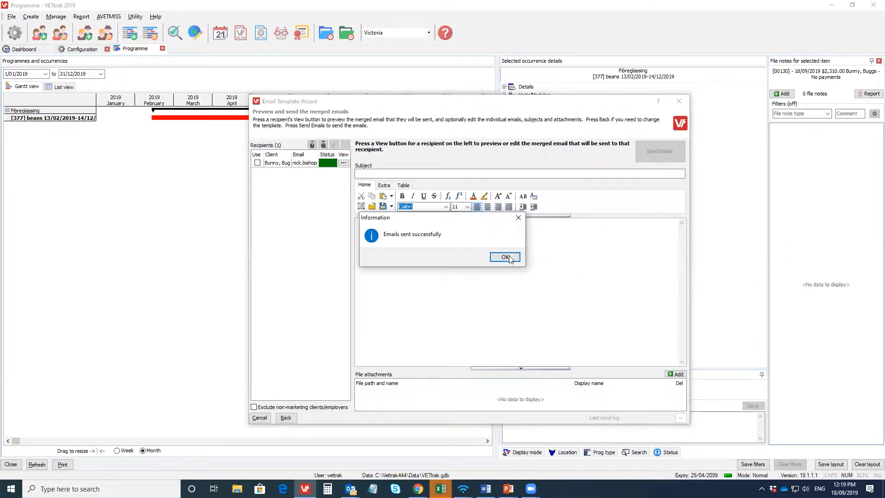
click(506, 257)
click(679, 101)
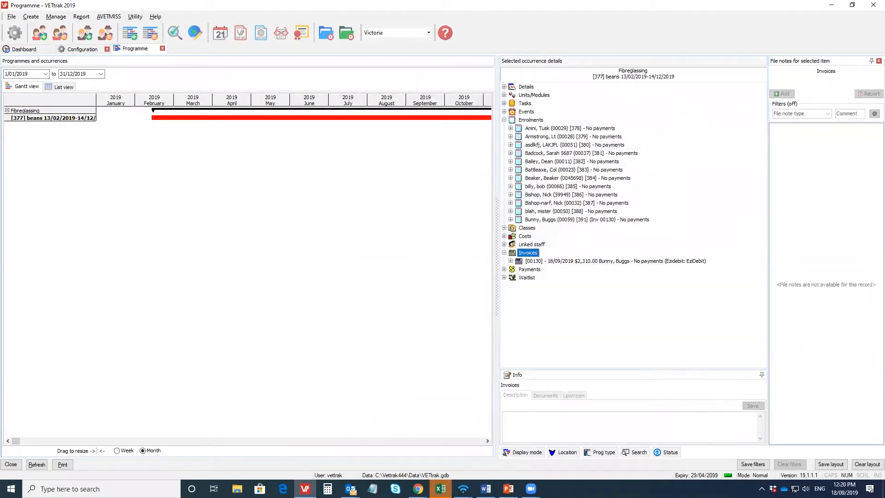
Step: Switch to Outlook, open the payment plan email and follow its link to examine the Direct Debit Request form through to the service agreement
mouse_move(351, 489)
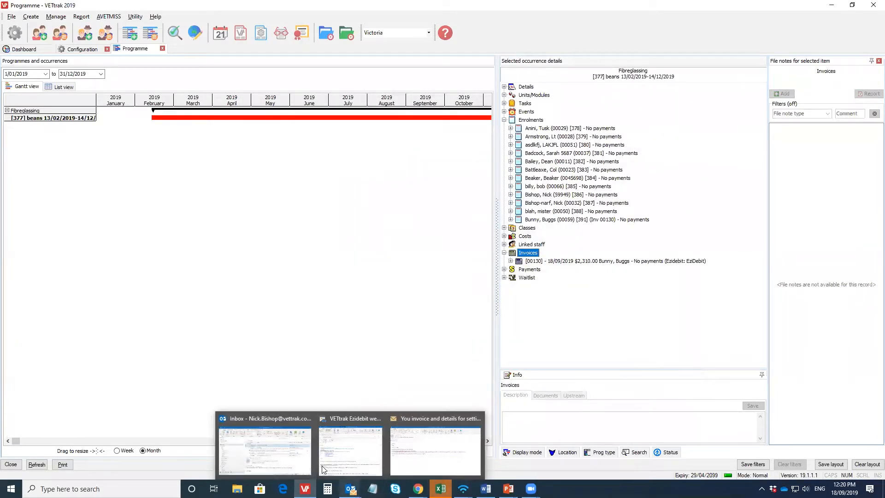
click(286, 459)
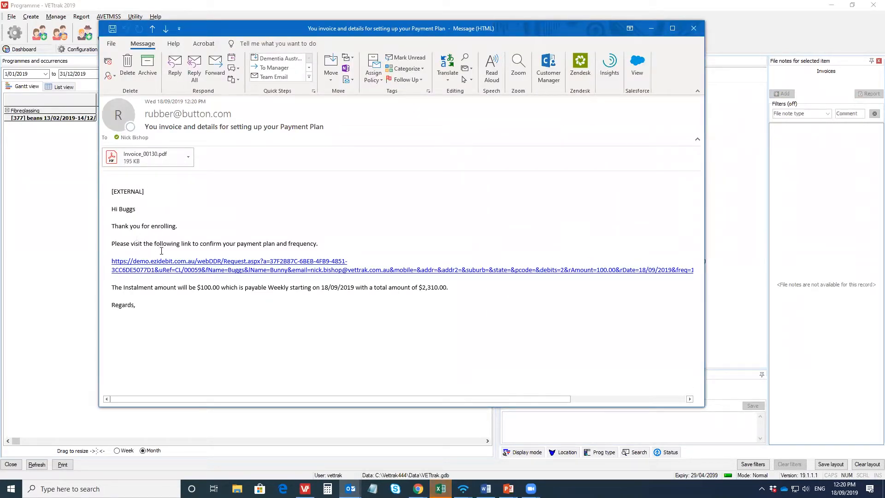
mouse_move(237, 263)
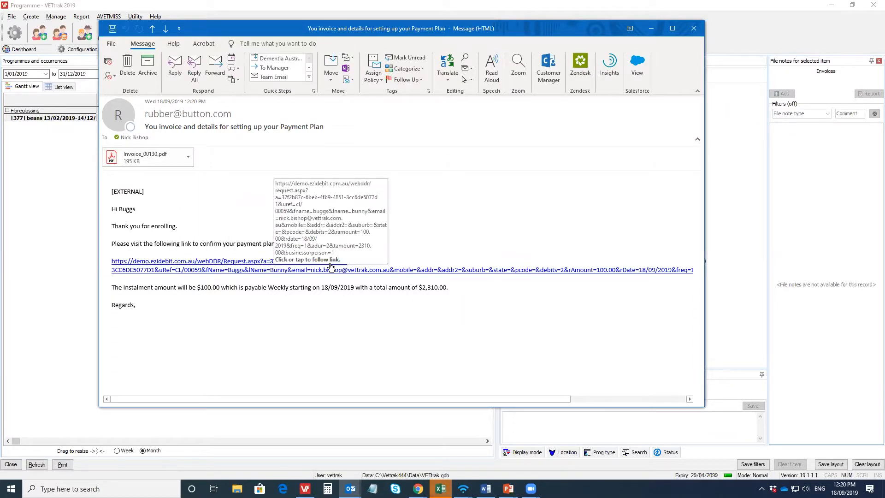
click(251, 268)
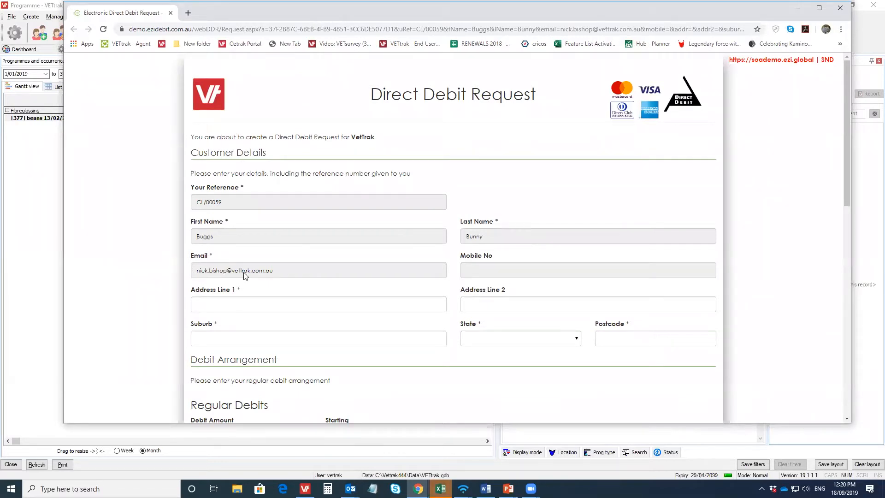
scroll(499, 254, down, 1)
scroll(499, 257, down, 1)
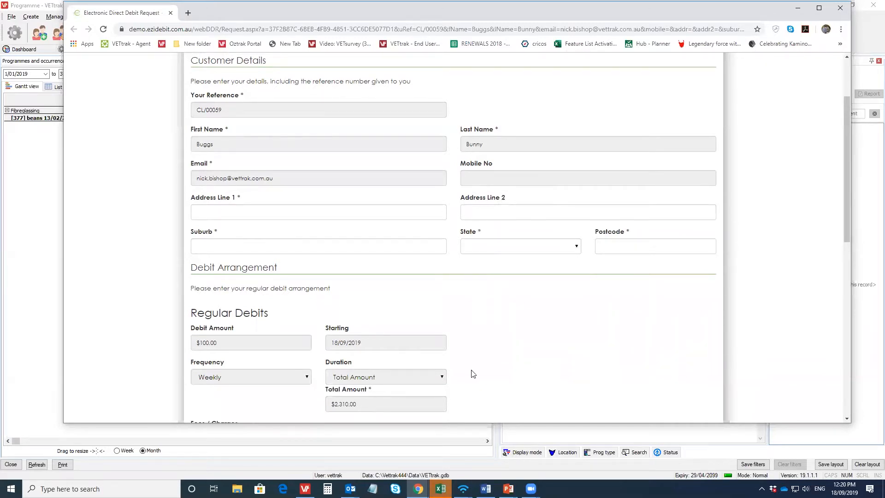
scroll(506, 356, down, 5)
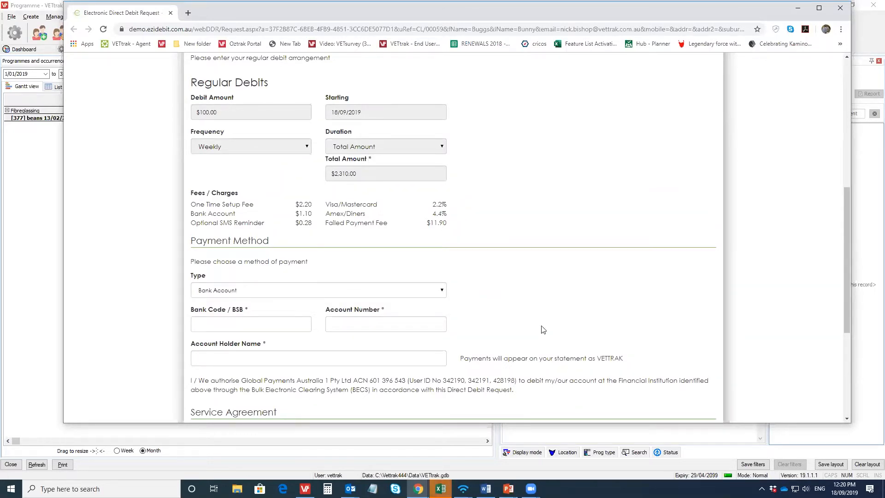
scroll(539, 330, down, 4)
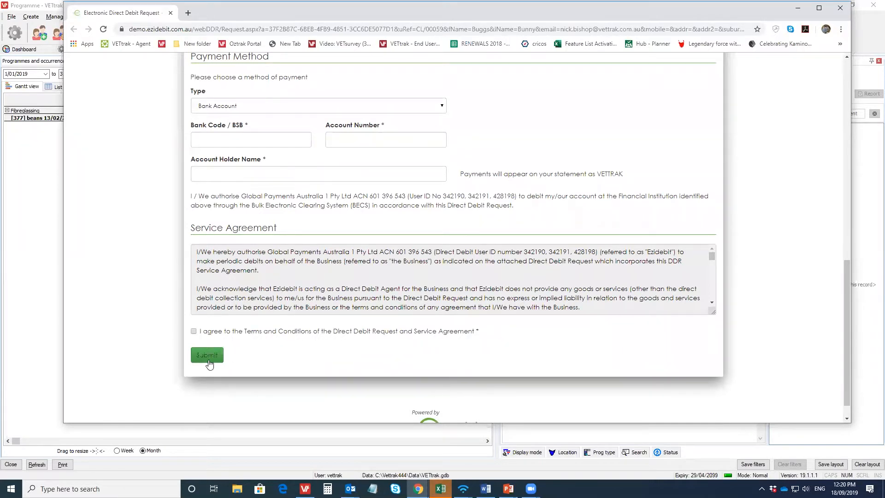
scroll(217, 360, down, 1)
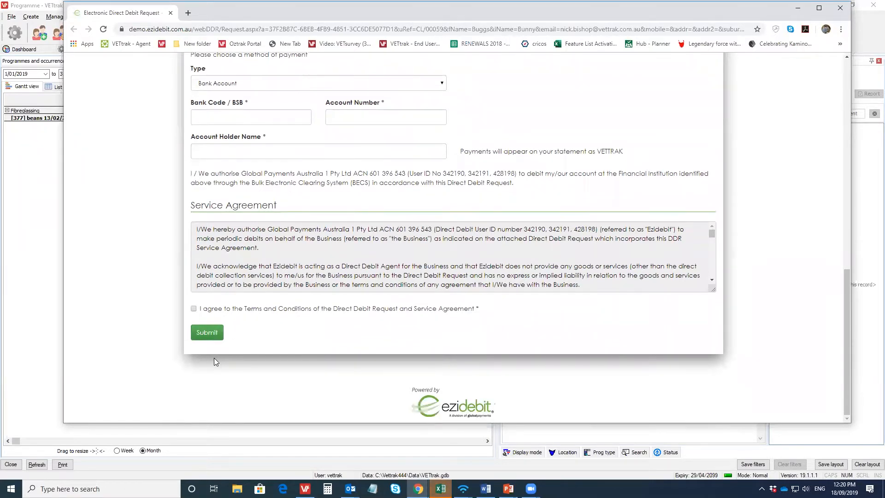
Step: Close the Direct Debit Request form and email, and download Ezidebit payments into VETtrak's wizard for 18/08/2019 to 17/09/2019
click(840, 9)
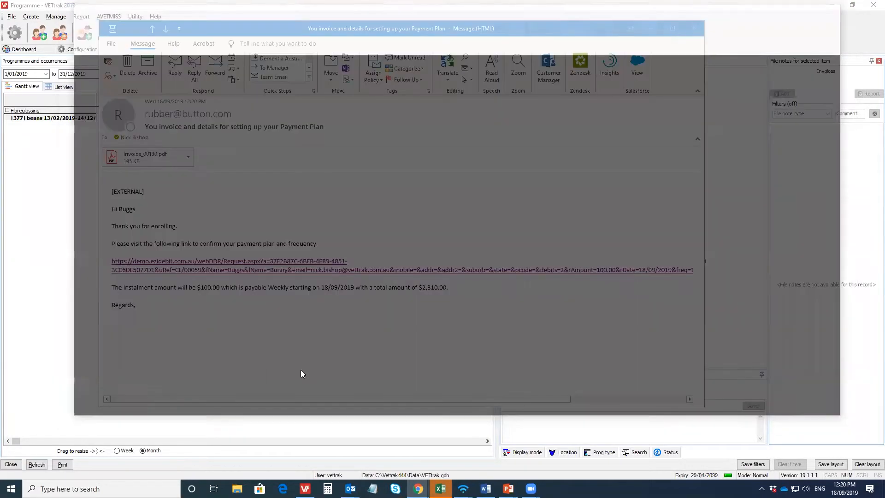
click(695, 26)
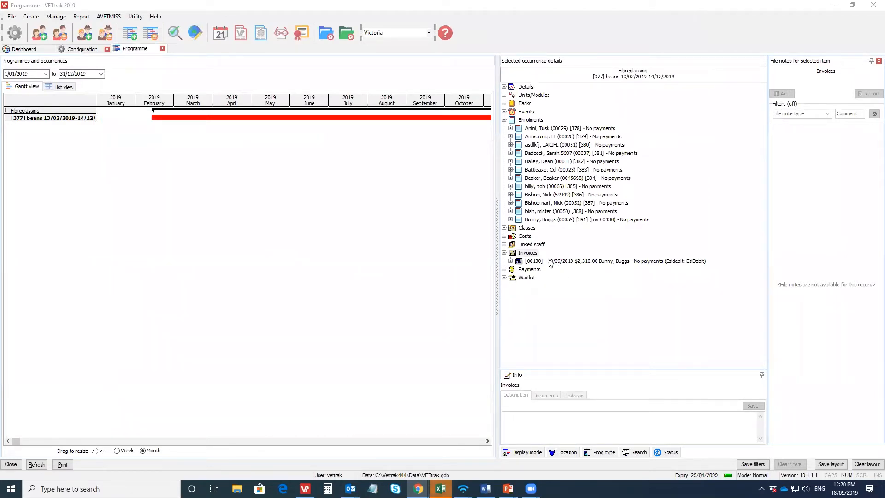
click(133, 17)
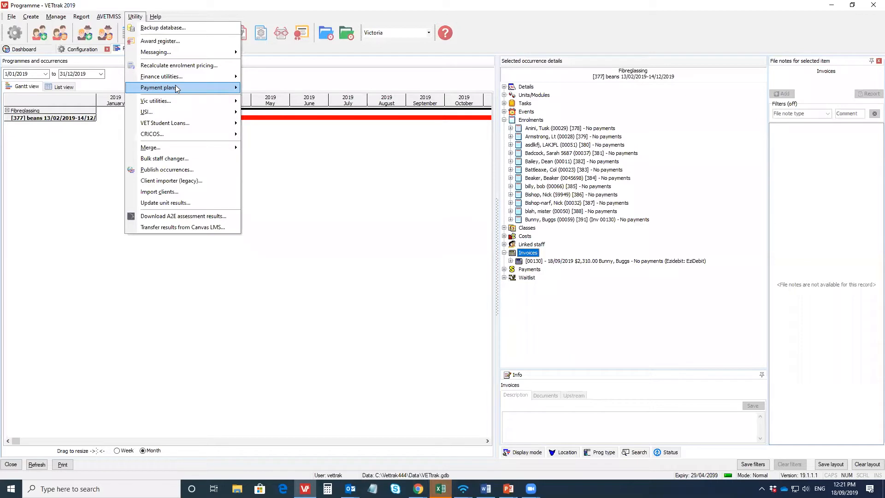
mouse_move(177, 89)
click(293, 105)
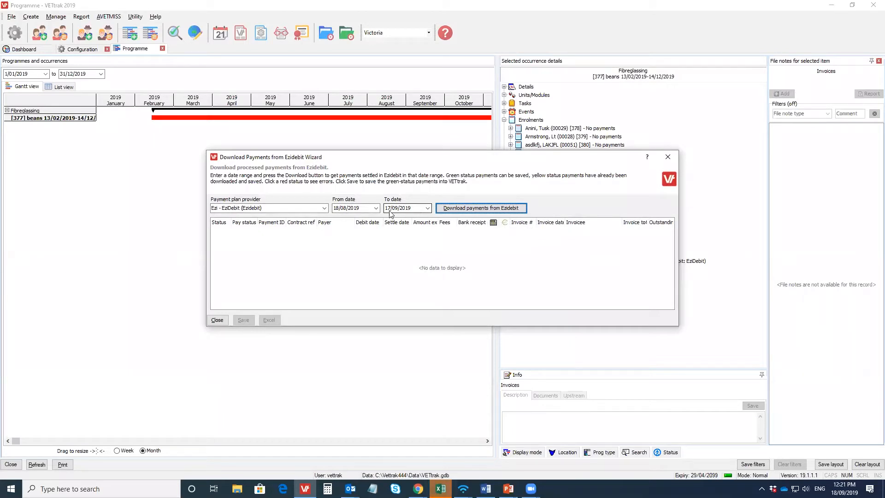
click(479, 208)
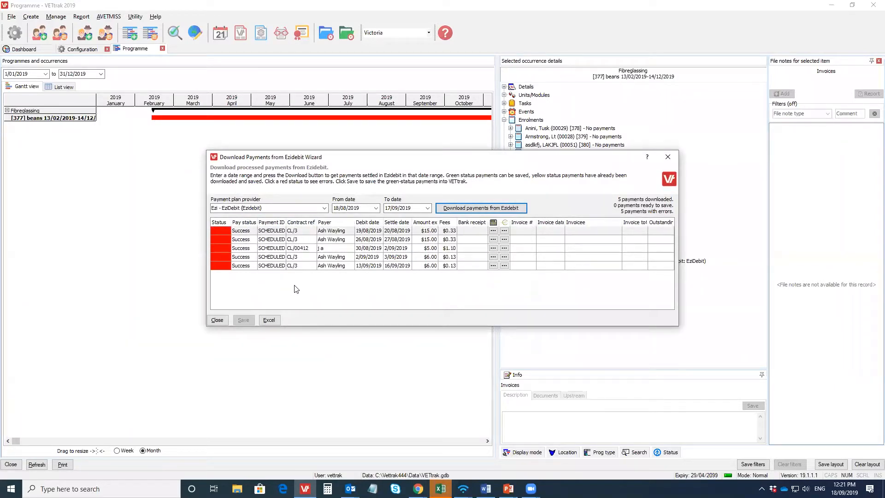
Step: Examine the status error details of the first downloaded payment and close the download wizard without saving
click(220, 228)
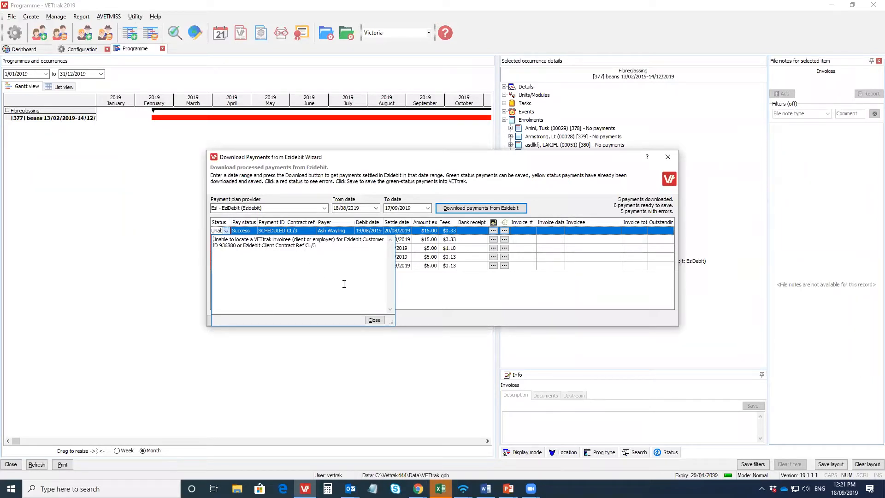
click(432, 311)
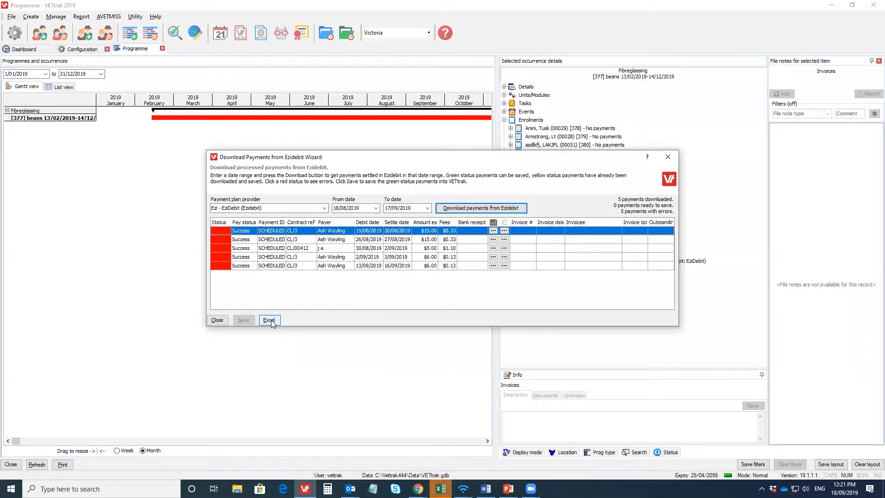
click(667, 159)
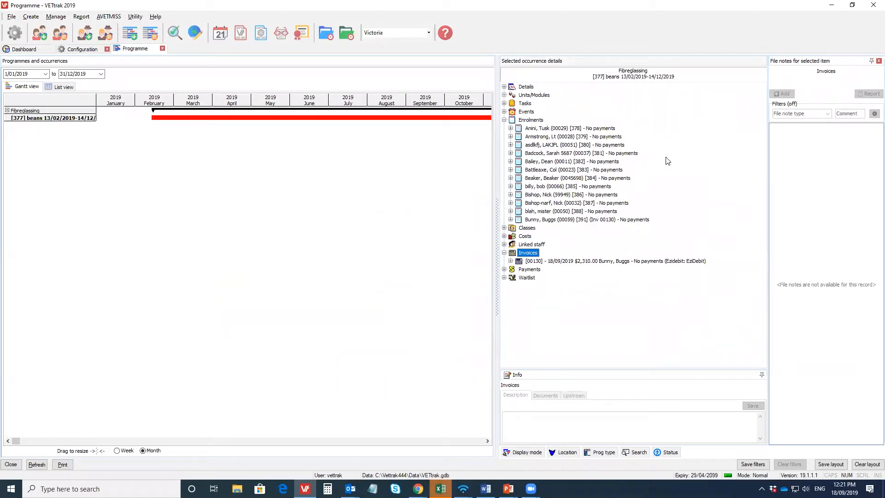
Step: Select the client's $2,310.00 invoice dated 18/09/2019 in the Fibreglassing occurrence to check its payment status
click(640, 261)
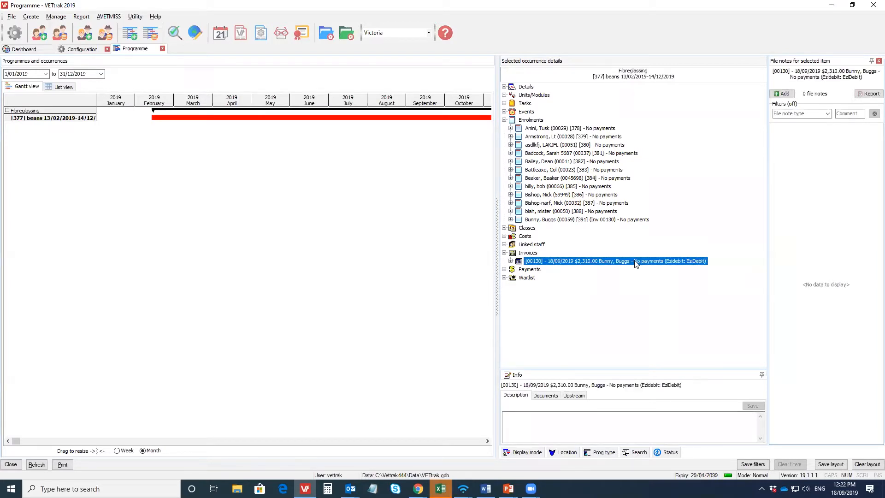